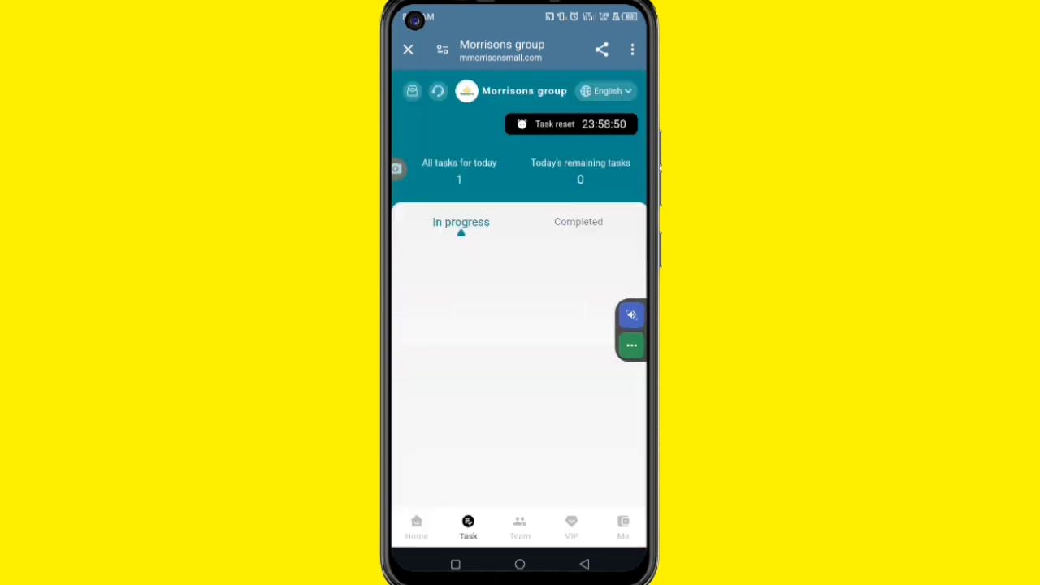
# Withdraw the full 2.3 USDT to the Tron address using the account password, leaving 0.00 USDT.
pyautogui.click(416, 527)
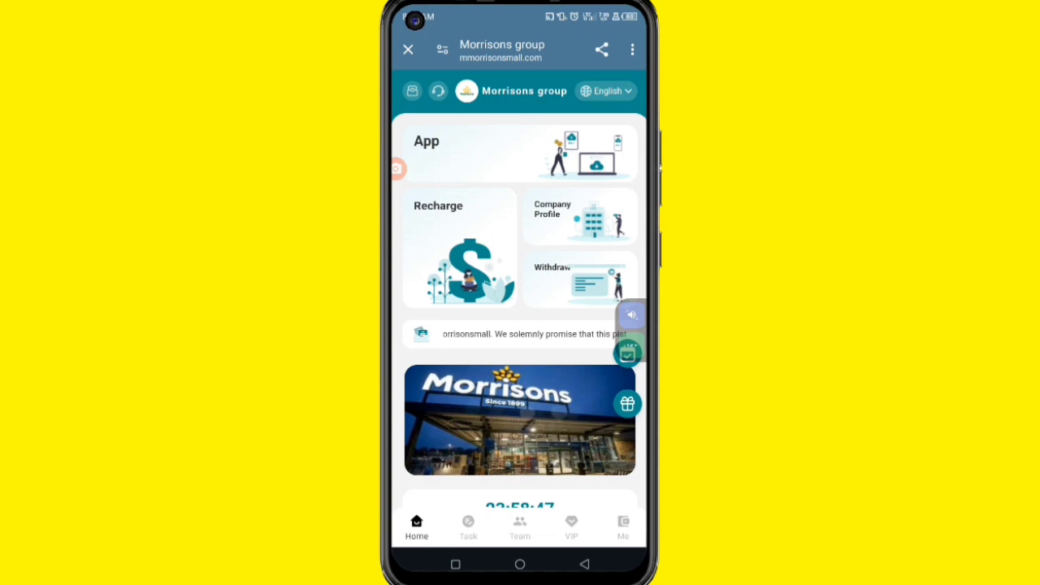
pyautogui.click(579, 280)
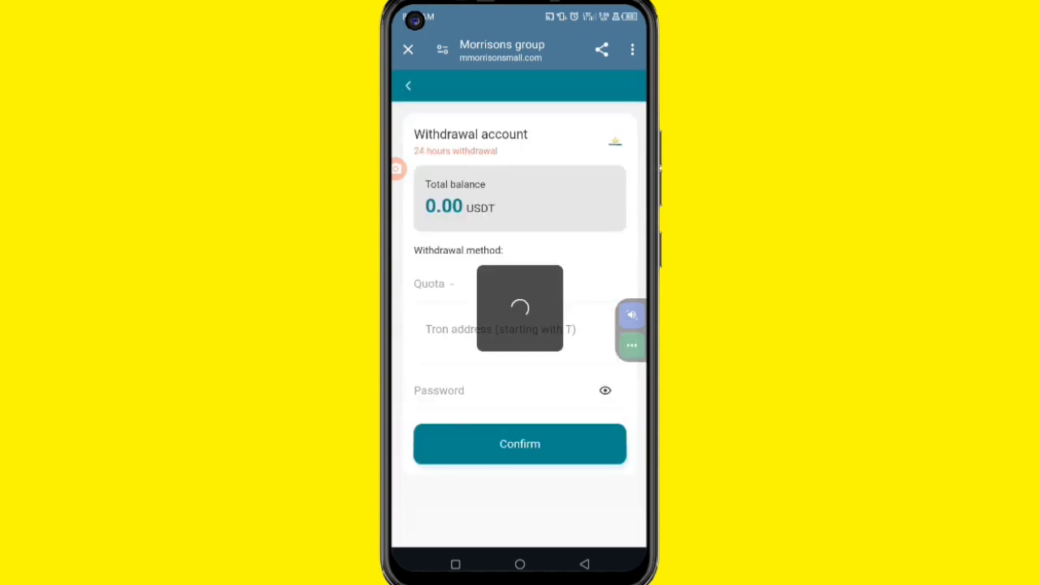
pyautogui.moveTo(632, 329); pyautogui.dragTo(530, 220)
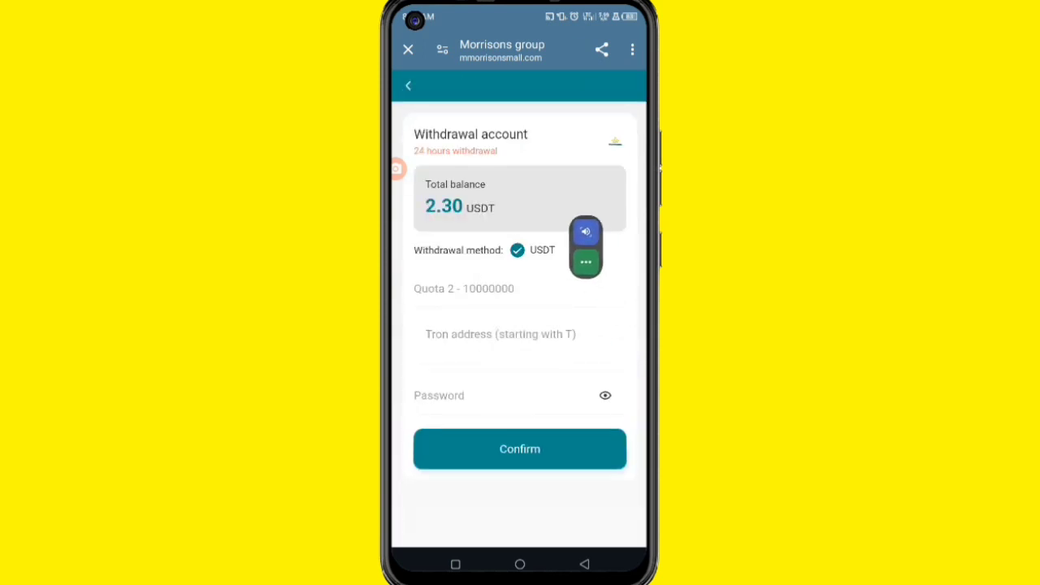
pyautogui.click(488, 289)
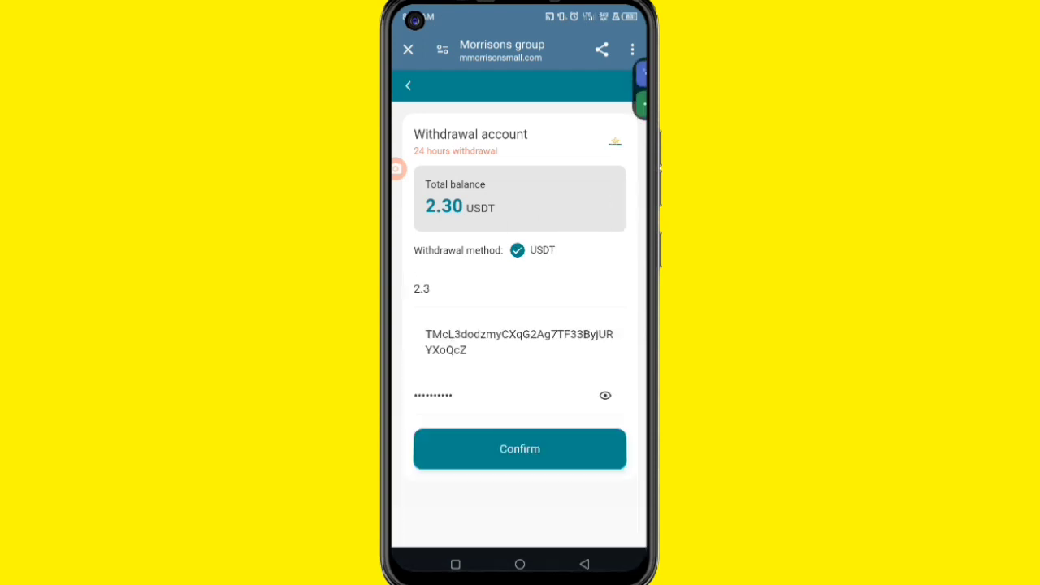
pyautogui.moveTo(552, 289); pyautogui.dragTo(631, 406)
pyautogui.doubleClick(521, 449)
pyautogui.click(520, 448)
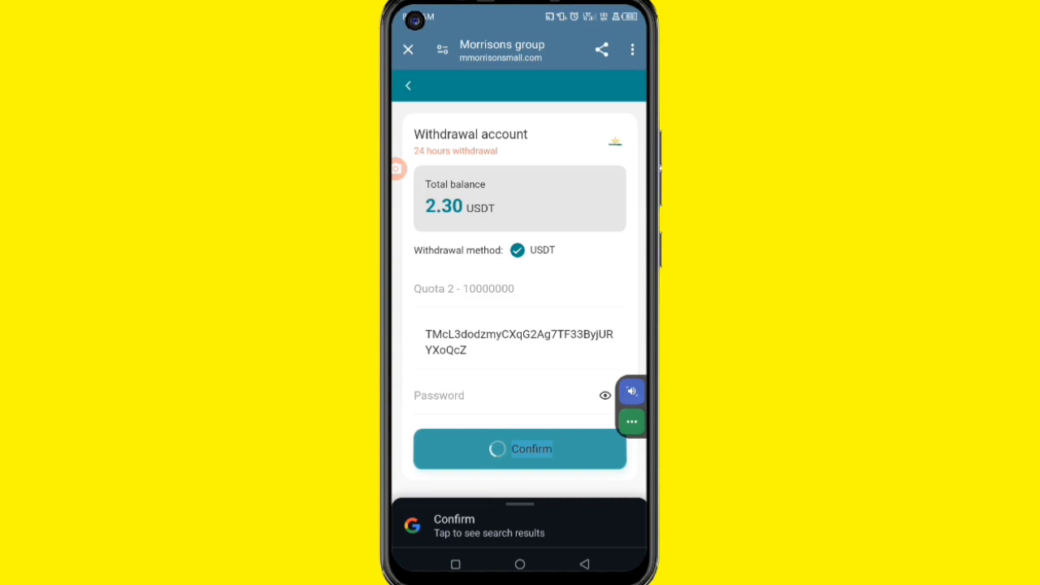
pyautogui.moveTo(632, 407)
pyautogui.mouseDown()
pyautogui.moveTo(540, 332)
pyautogui.moveTo(632, 393)
pyautogui.mouseUp()
# In Binance, view the completed 2.3 USDT TRX deposit into the Spot Wallet.
pyautogui.click(455, 564)
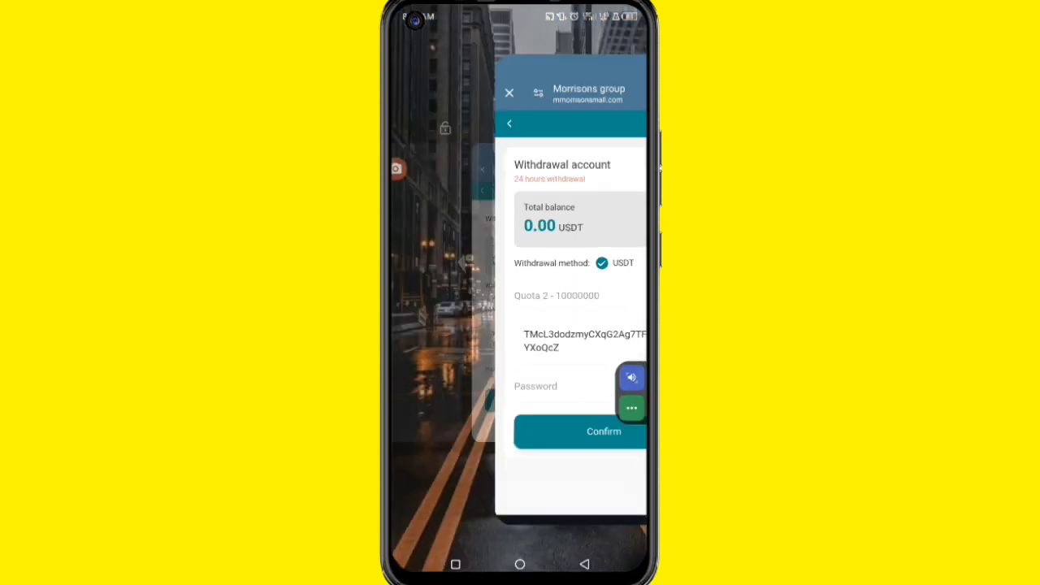
pyautogui.click(520, 244)
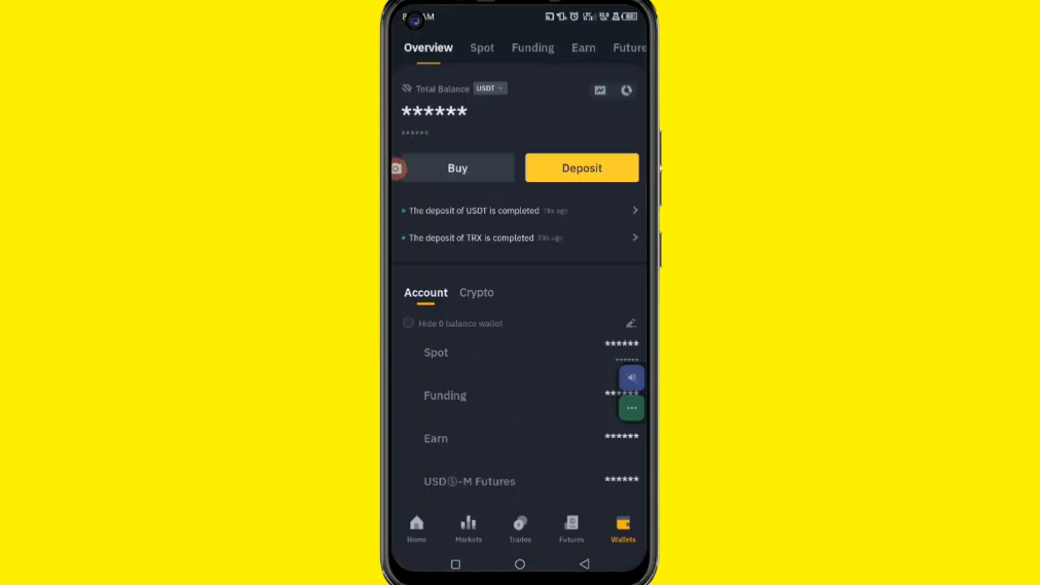
pyautogui.moveTo(631, 394)
pyautogui.mouseDown()
pyautogui.moveTo(631, 220)
pyautogui.moveTo(632, 341)
pyautogui.moveTo(537, 162)
pyautogui.moveTo(632, 224)
pyautogui.mouseUp()
pyautogui.click(520, 211)
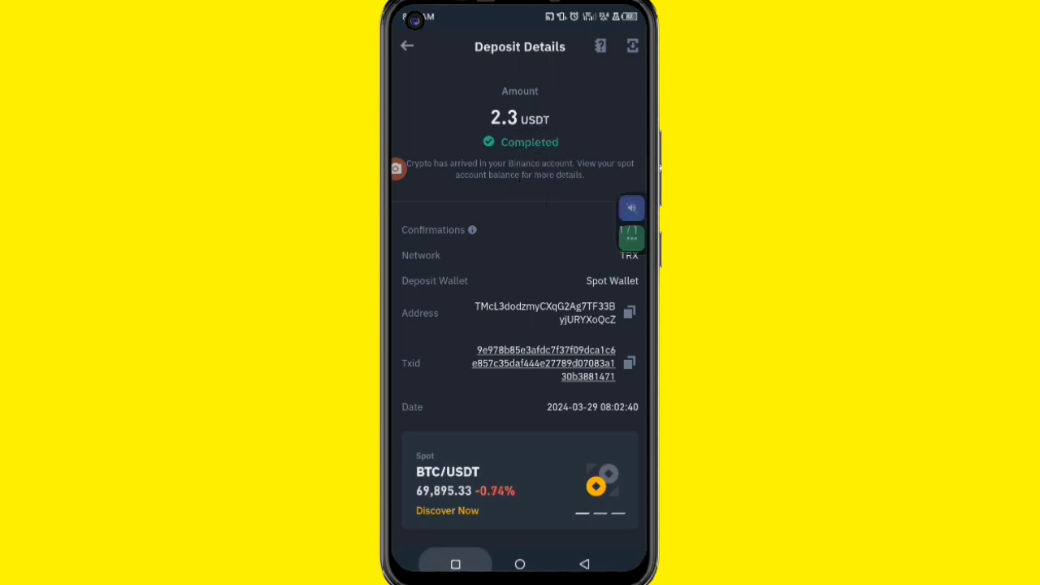
# Back in Morrisons group, view VIP plans showing M-01 unlocked at 2.30 USDT daily profit.
pyautogui.click(455, 564)
pyautogui.click(521, 293)
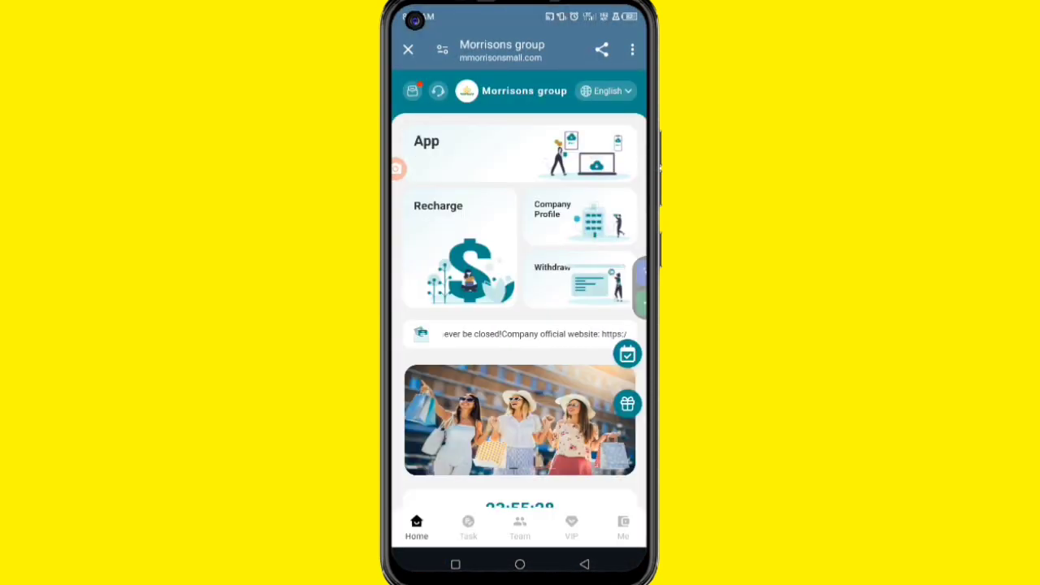
pyautogui.click(572, 527)
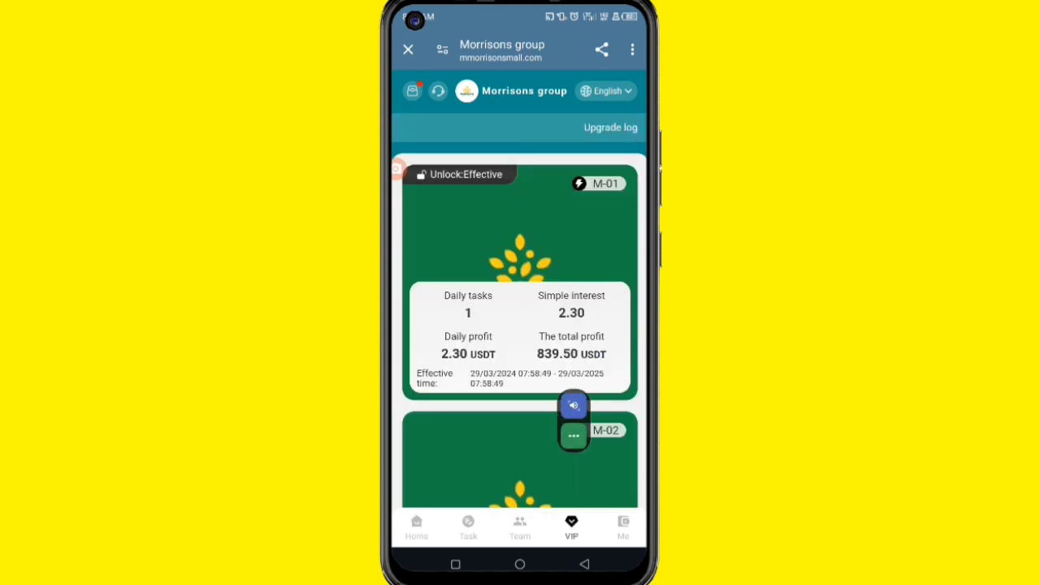
pyautogui.moveTo(638, 284)
pyautogui.mouseDown()
pyautogui.moveTo(615, 349)
pyautogui.moveTo(628, 228)
pyautogui.moveTo(527, 358)
pyautogui.moveTo(535, 313)
pyautogui.moveTo(631, 343)
pyautogui.mouseUp()
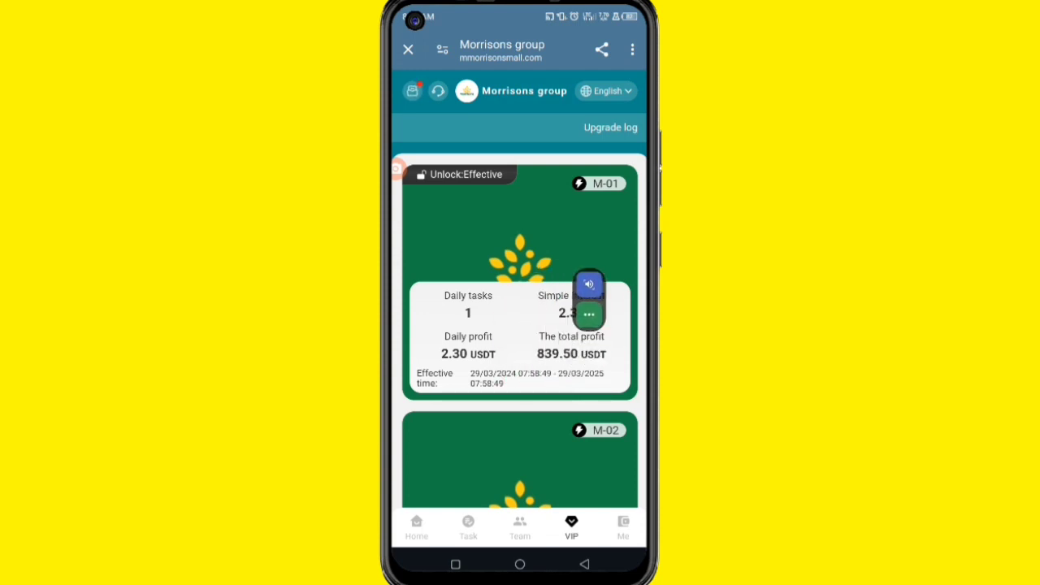
pyautogui.scroll(-3, 520, 325)
pyautogui.scroll(2, 520, 325)
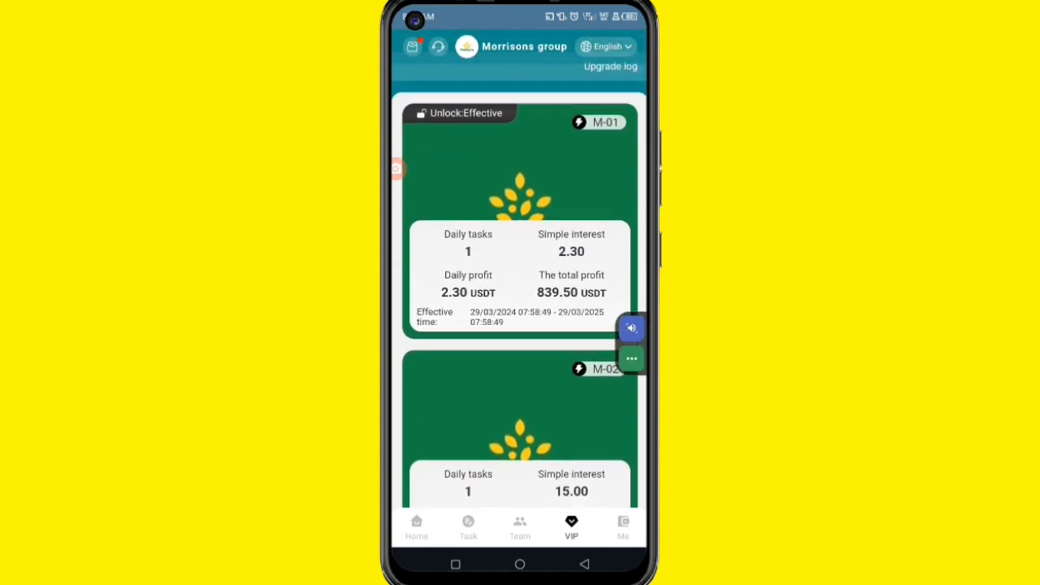
pyautogui.moveTo(631, 343)
pyautogui.mouseDown()
pyautogui.moveTo(608, 305)
pyautogui.moveTo(632, 454)
pyautogui.mouseUp()
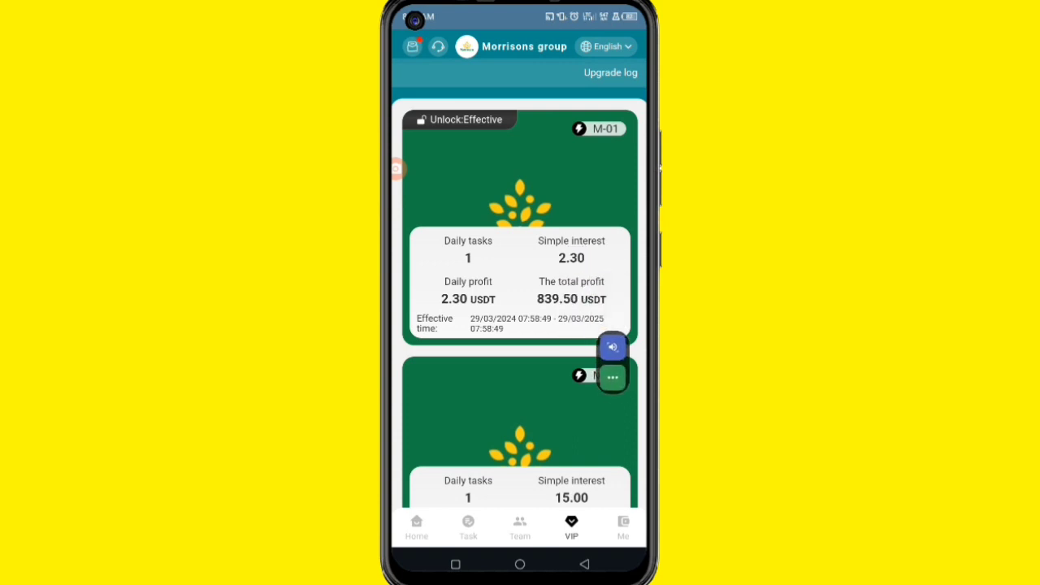
pyautogui.click(623, 527)
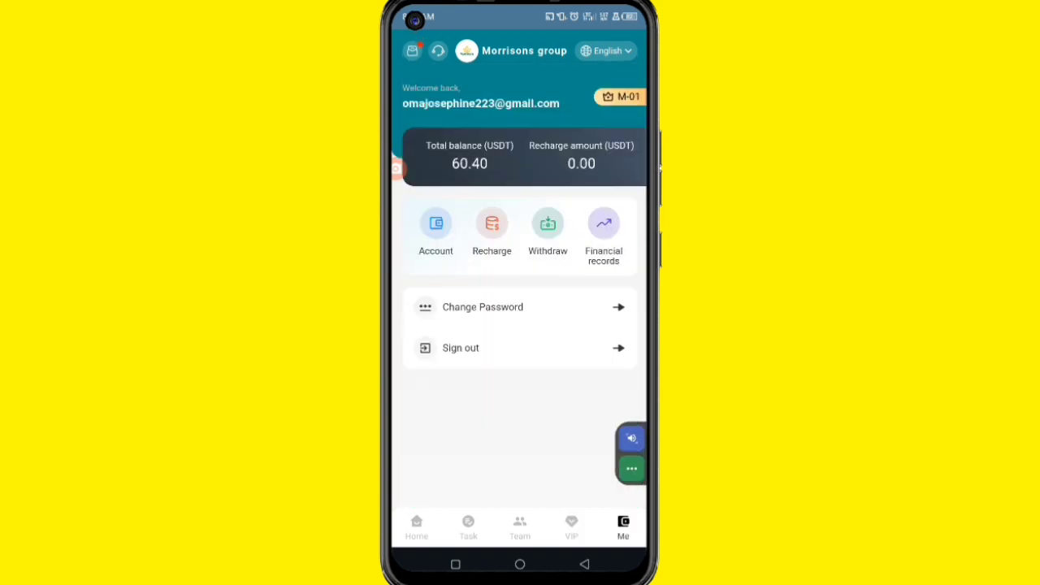
pyautogui.moveTo(632, 453)
pyautogui.mouseDown()
pyautogui.moveTo(484, 211)
pyautogui.moveTo(507, 207)
pyautogui.moveTo(632, 390)
pyautogui.mouseUp()
pyautogui.click(572, 526)
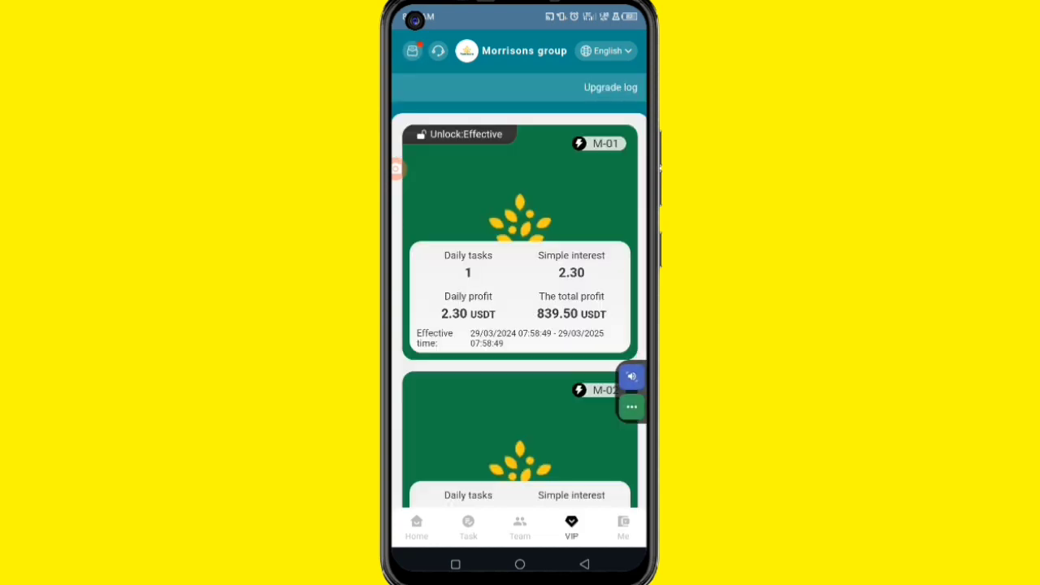
pyautogui.scroll(-5, 520, 325)
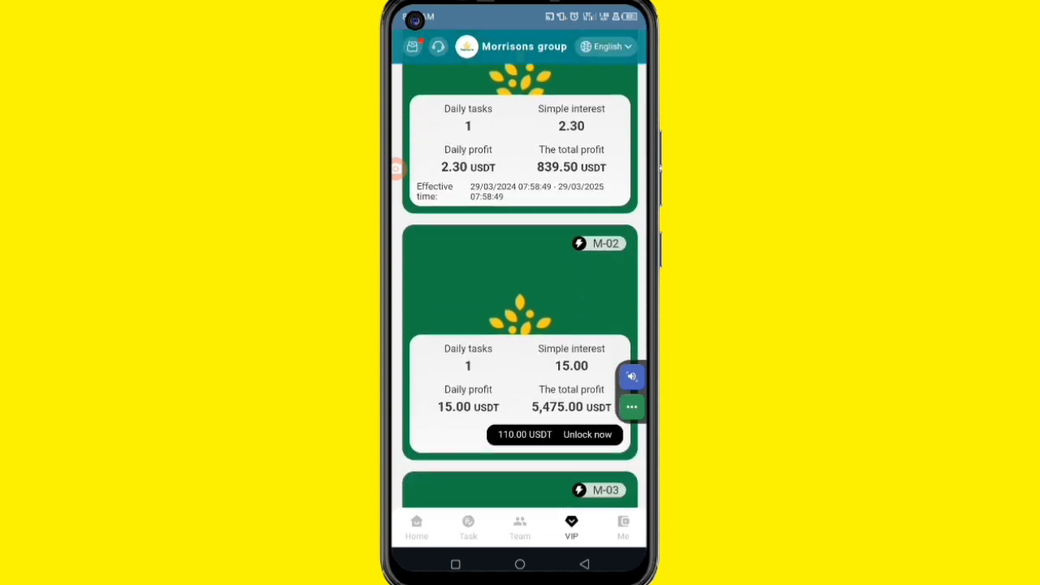
pyautogui.moveTo(623, 420); pyautogui.dragTo(631, 261)
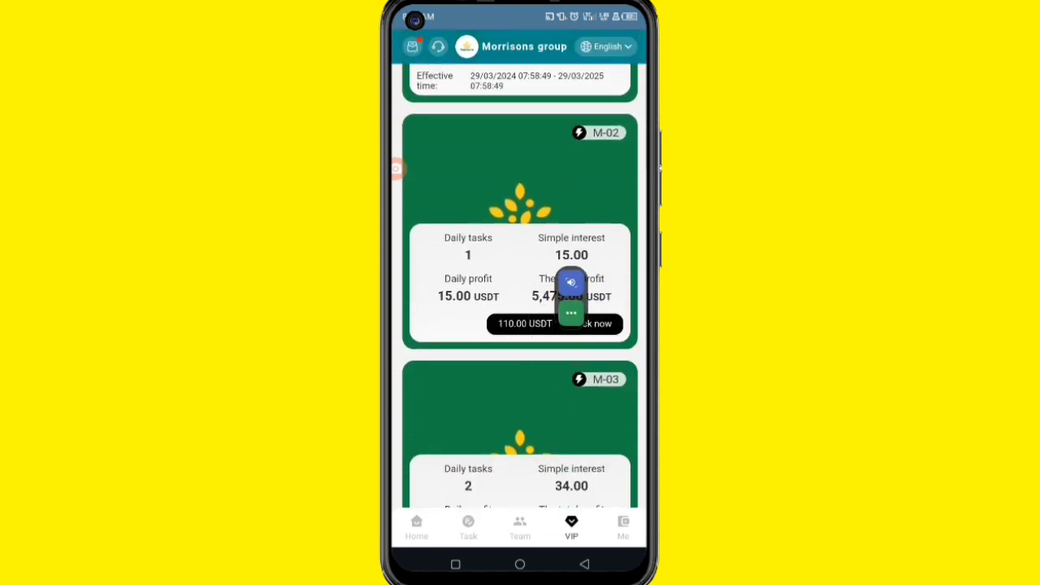
pyautogui.scroll(-3, 520, 326)
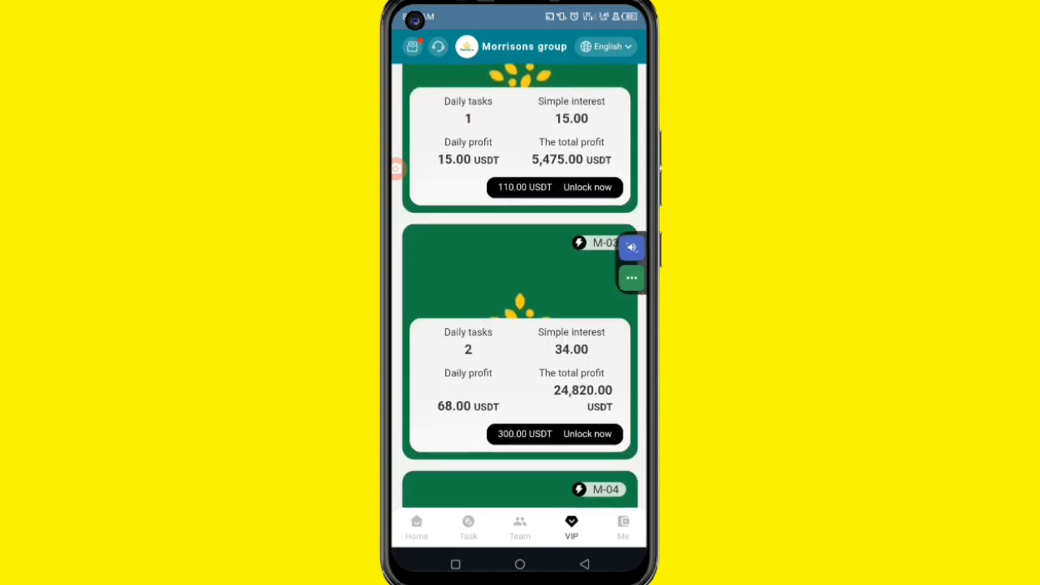
pyautogui.moveTo(632, 262)
pyautogui.mouseDown()
pyautogui.moveTo(555, 440)
pyautogui.moveTo(562, 395)
pyautogui.moveTo(632, 267)
pyautogui.mouseUp()
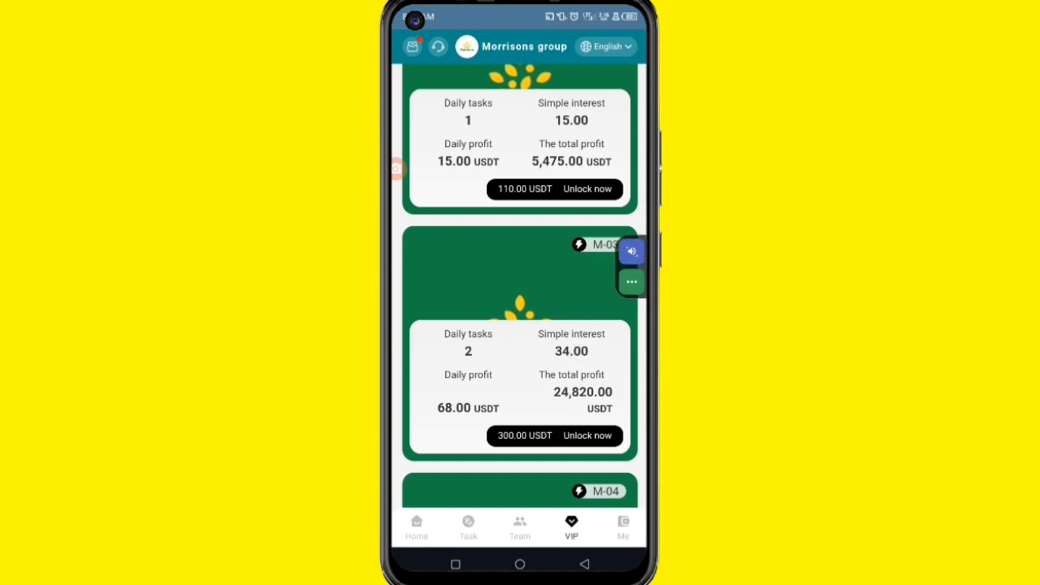
pyautogui.scroll(-10, 520, 325)
pyautogui.scroll(-10, 520, 325)
pyautogui.scroll(8, 520, 325)
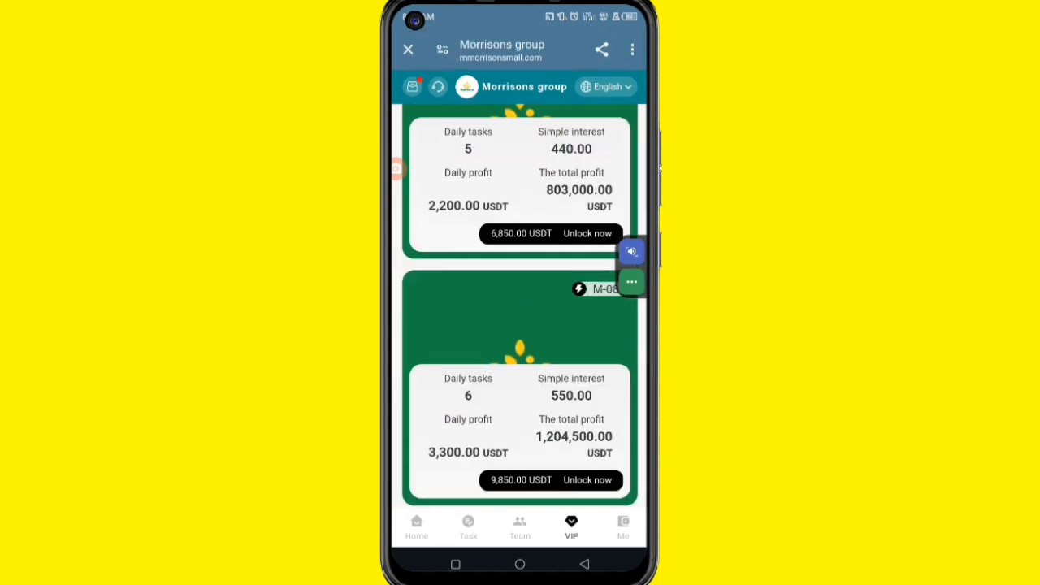
pyautogui.scroll(8, 520, 325)
pyautogui.scroll(8, 520, 325)
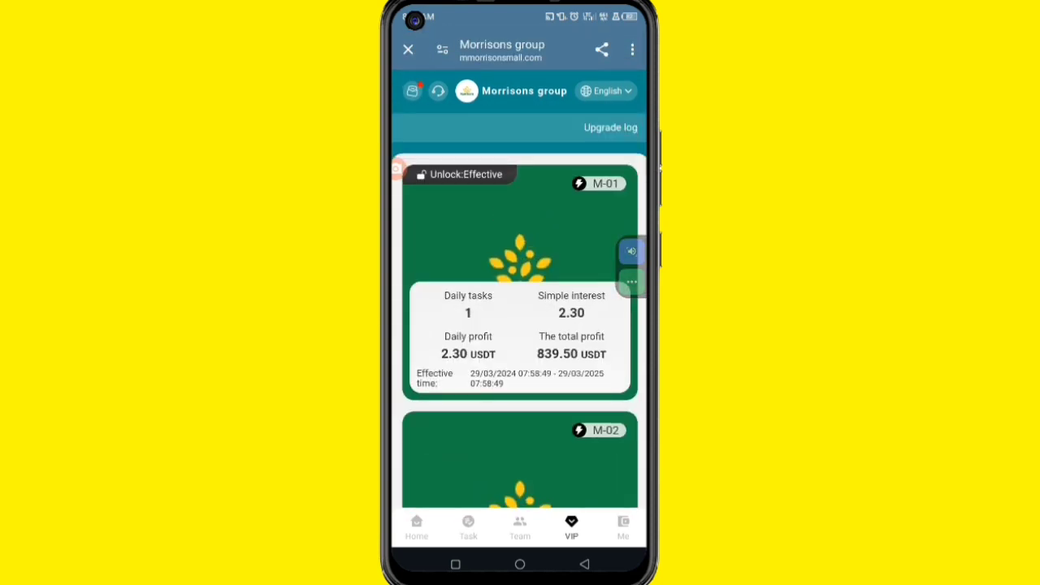
pyautogui.moveTo(632, 267)
pyautogui.mouseDown()
pyautogui.moveTo(537, 488)
pyautogui.moveTo(631, 348)
pyautogui.mouseUp()
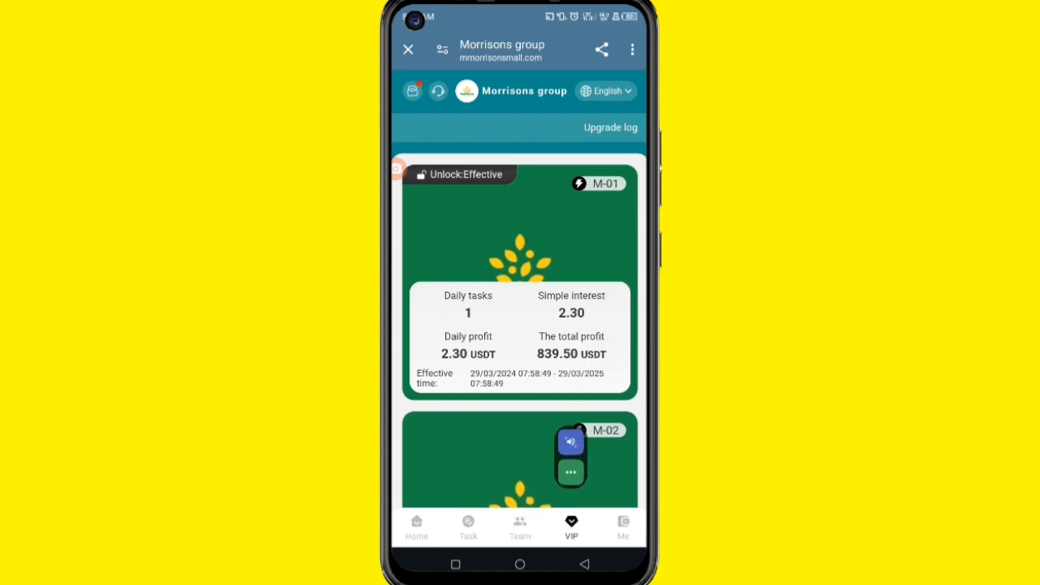
# Show the Team page with team size 0 and commission tiers of 10%, 20% and 30%.
pyautogui.click(520, 527)
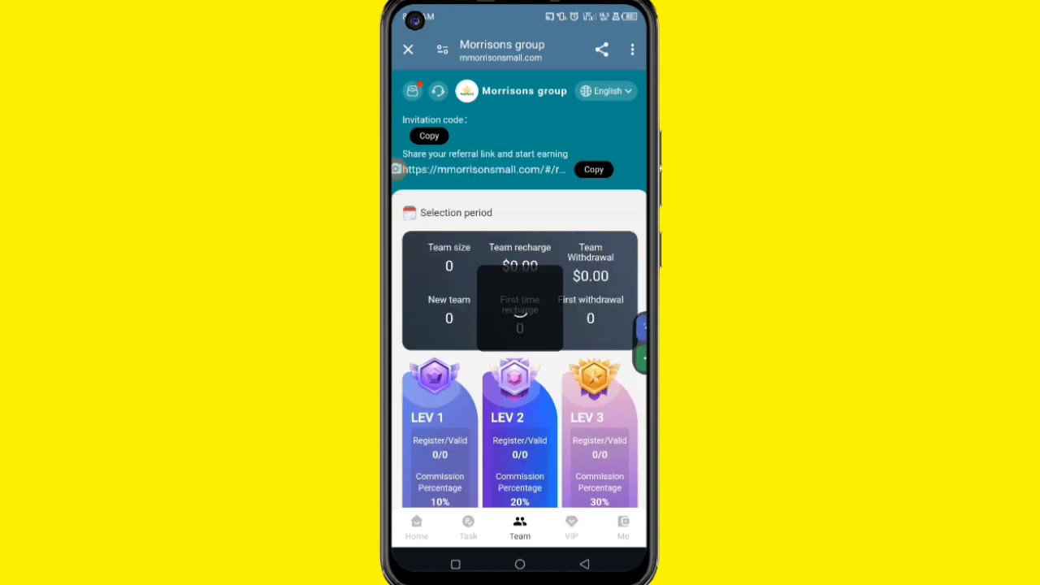